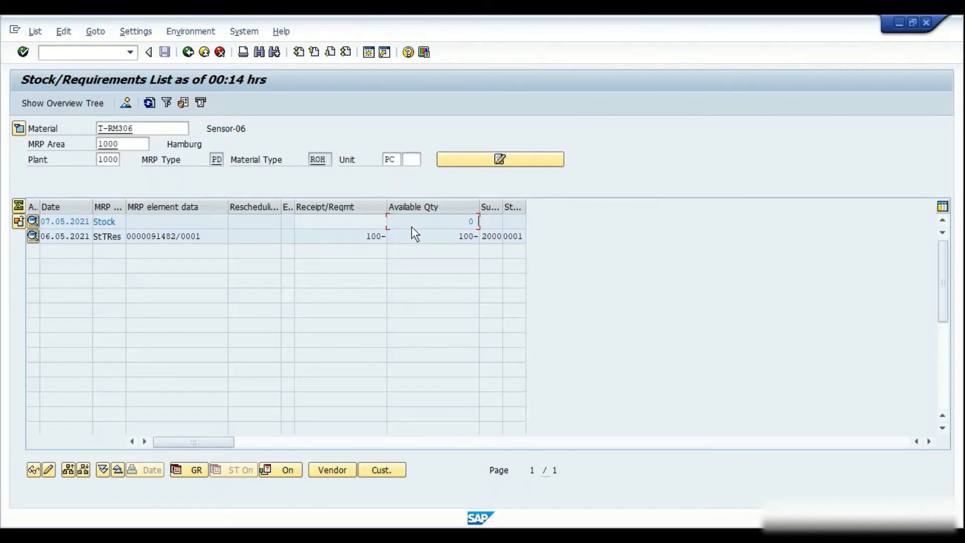
- Compare the reservation's required quantity with the available stock of material T-RM306 in the stock/requirements list
left_click_drag(352, 231, 386, 235)
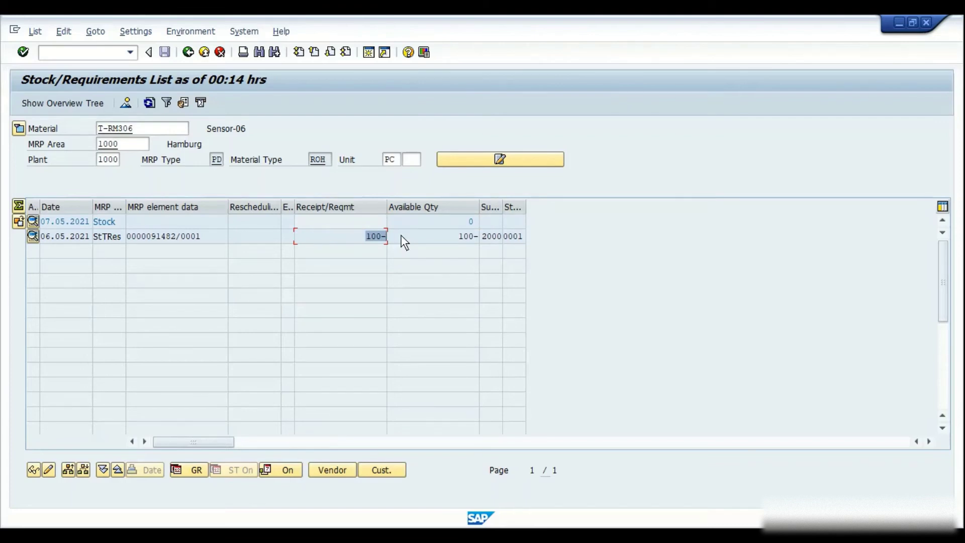
left_click(470, 223)
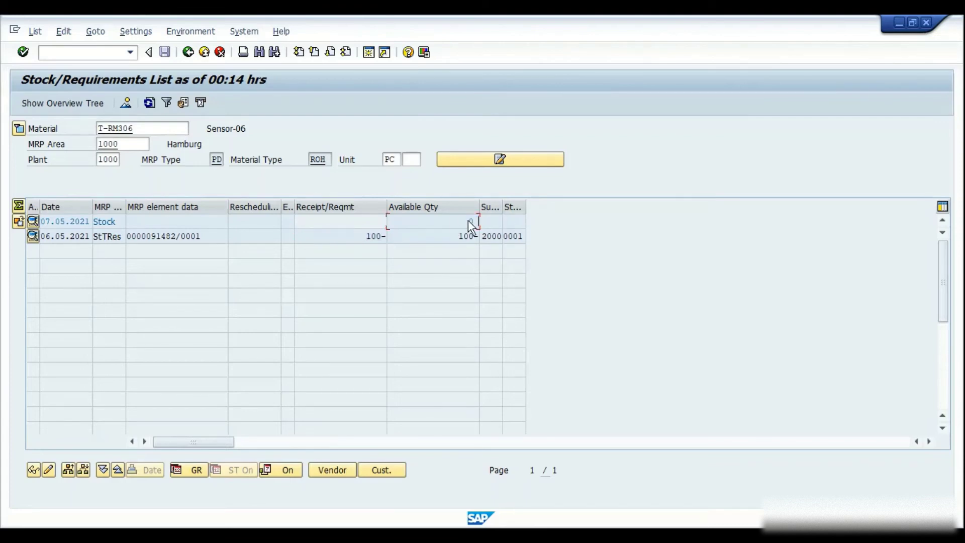
left_click_drag(363, 237, 381, 237)
left_click_drag(451, 221, 497, 221)
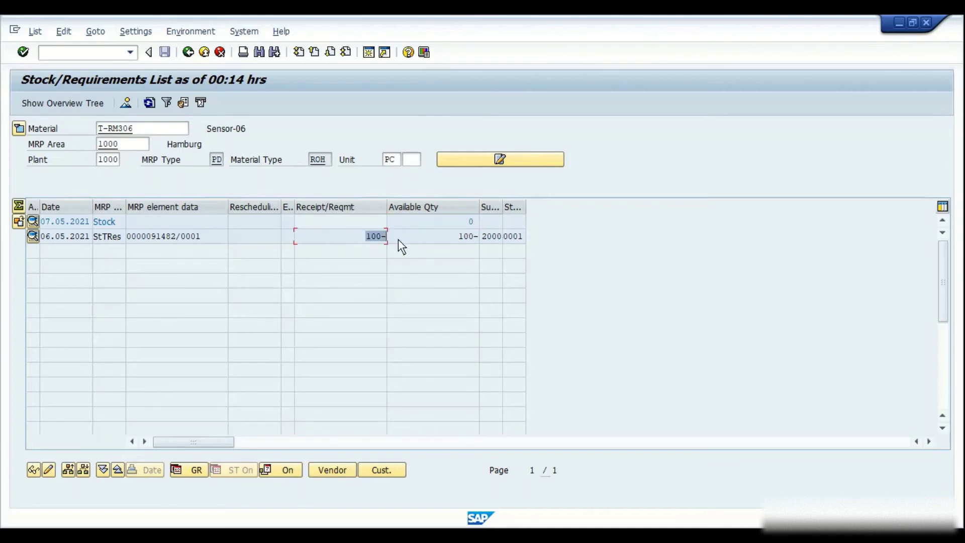
key("End")
left_click(460, 222)
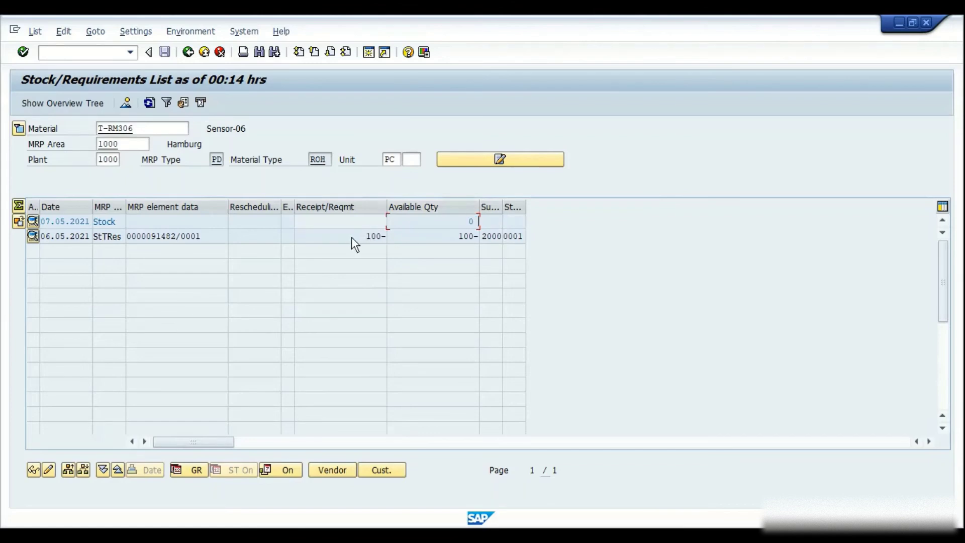
left_click_drag(352, 237, 385, 234)
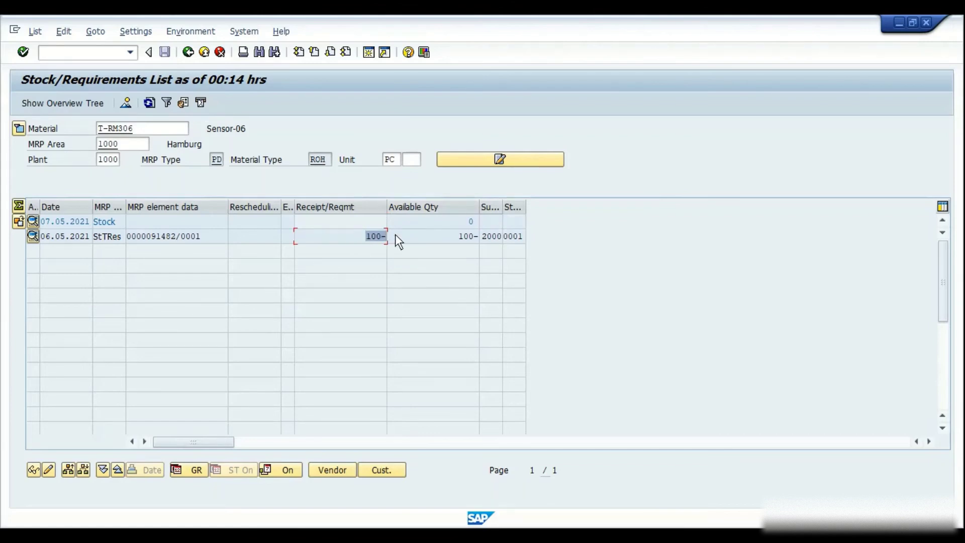
left_click_drag(453, 221, 491, 218)
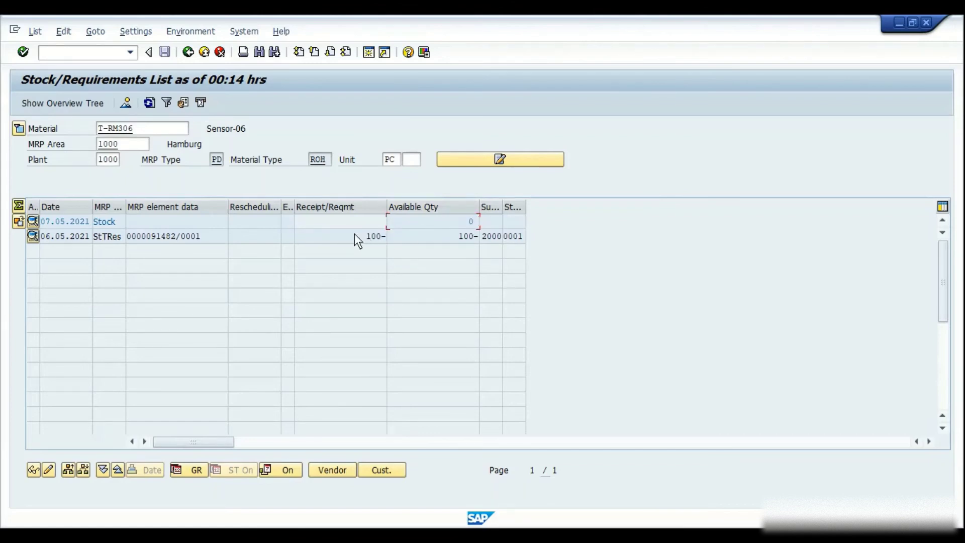
left_click_drag(354, 234, 398, 237)
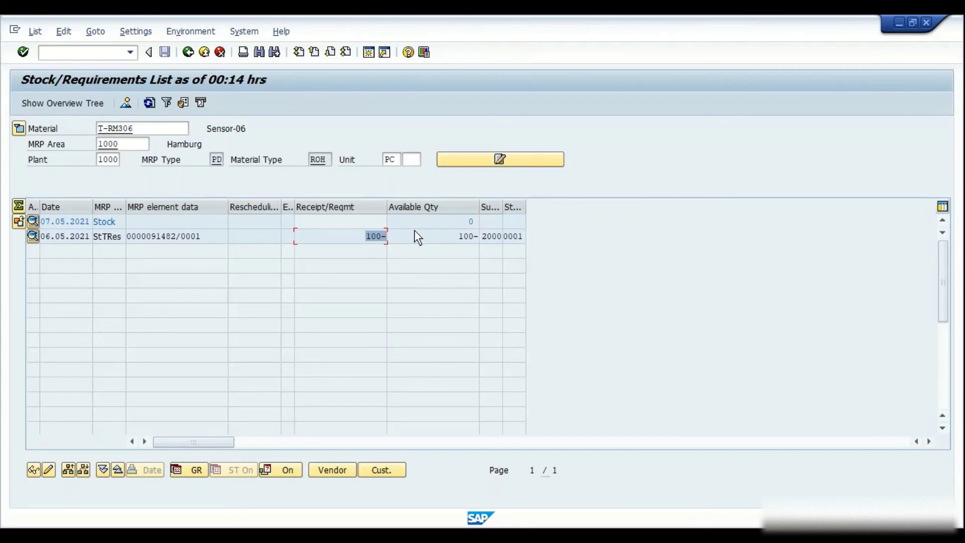
key("Right")
- Examine the stock transfer reservation's MRP element data together with its requirement and available quantities
left_click_drag(207, 236, 148, 237)
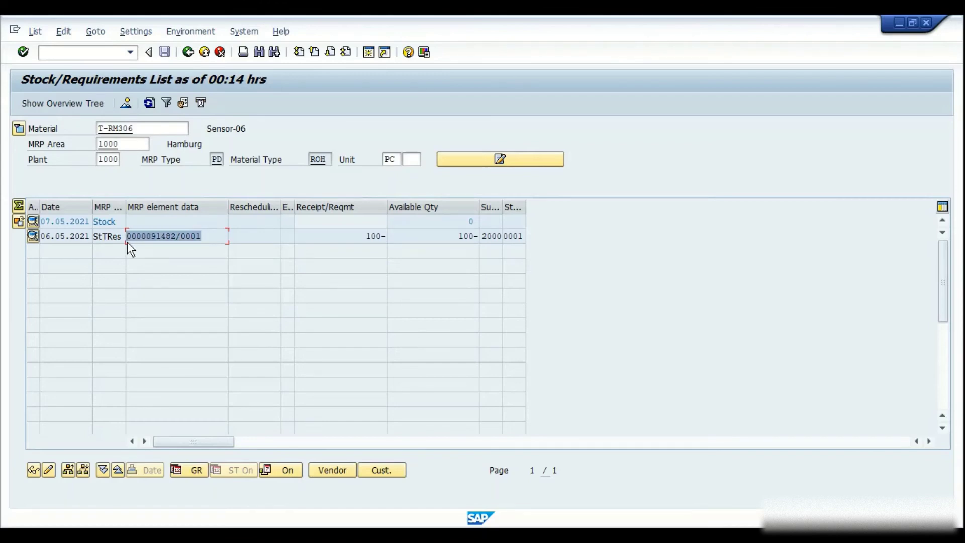
left_click(128, 242)
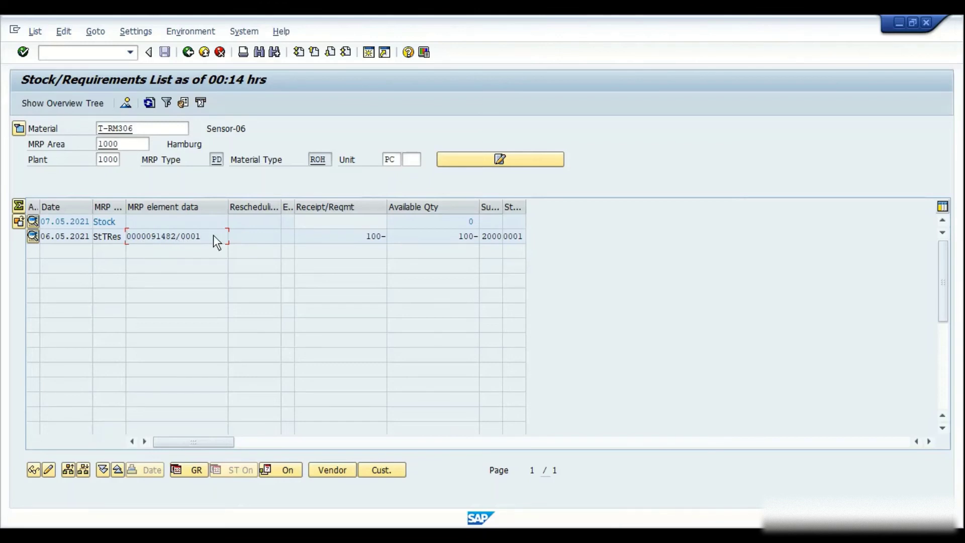
left_click(358, 238)
left_click(458, 236)
left_click_drag(464, 225, 481, 225)
left_click_drag(362, 233, 388, 236)
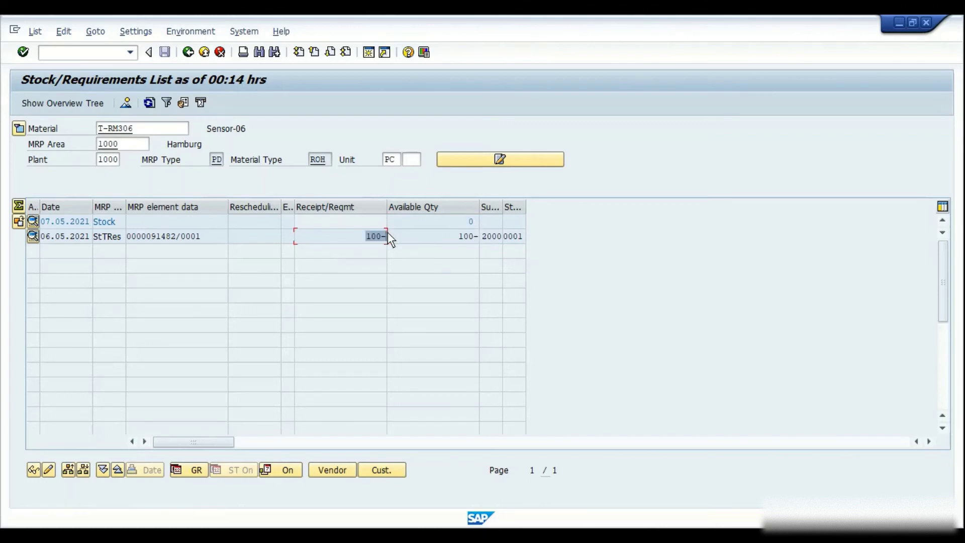
left_click(458, 236)
- Open single-item, multi-level planning (transaction MD02) in a new session and check that material T-RM306 is entered
type("/omd02")
key("Return")
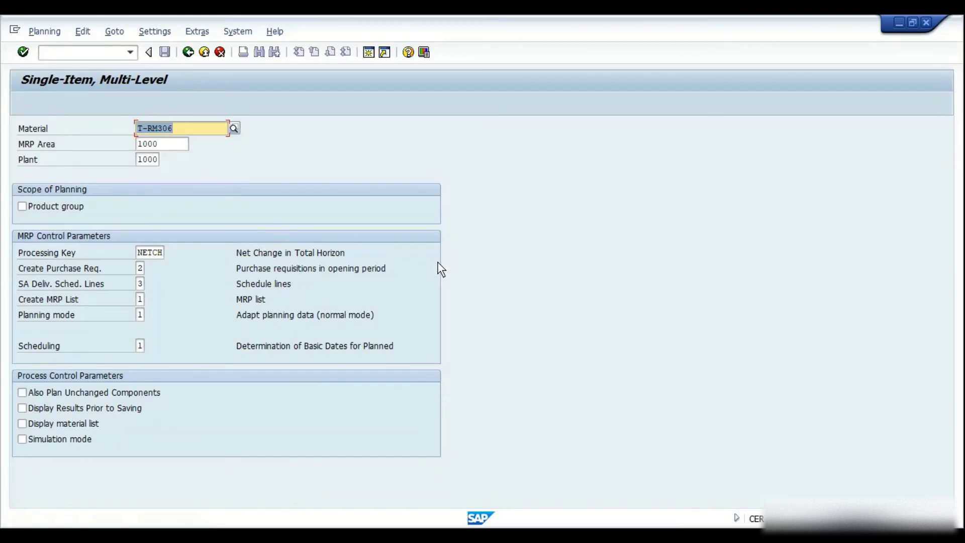
left_click(195, 129)
left_click_drag(202, 136, 132, 137)
left_click(136, 131)
- Review the creation indicators for purchase requisitions and choose 2, Purchase requisitions in opening period, for Create Purchase Req
left_click(141, 268)
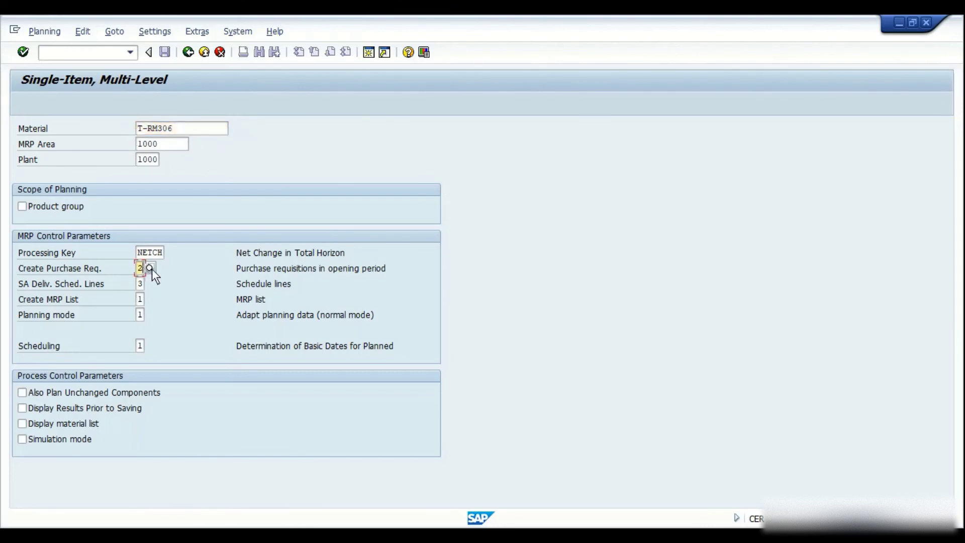
left_click(151, 269)
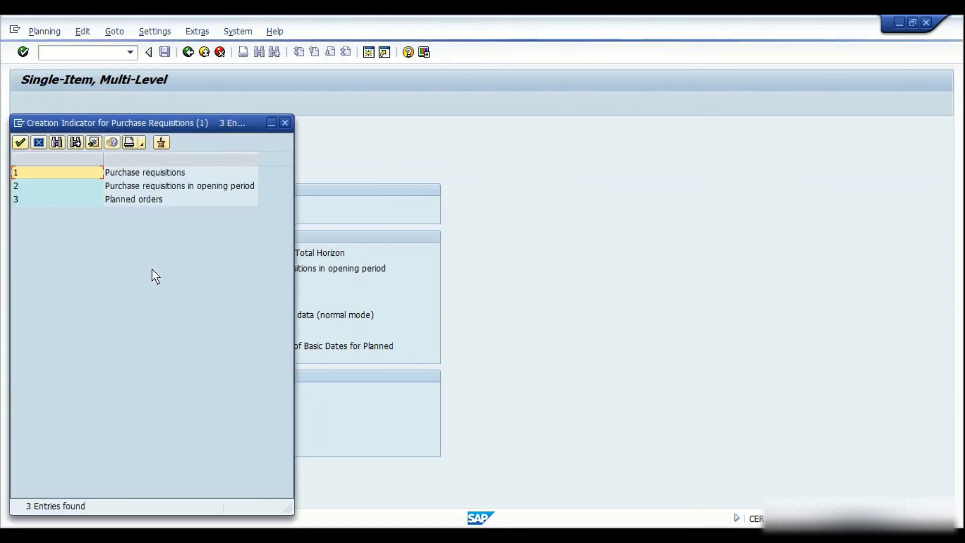
left_click_drag(167, 123, 540, 162)
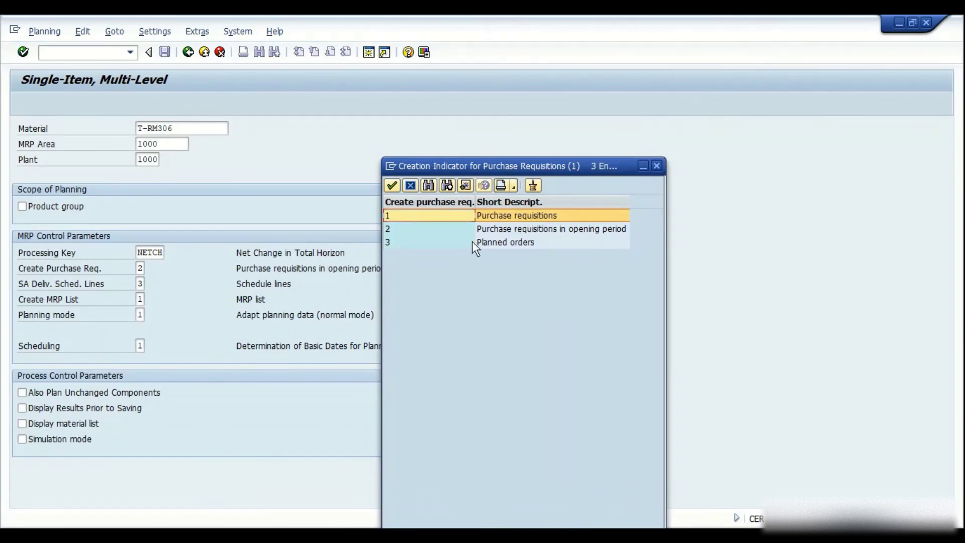
left_click(489, 229)
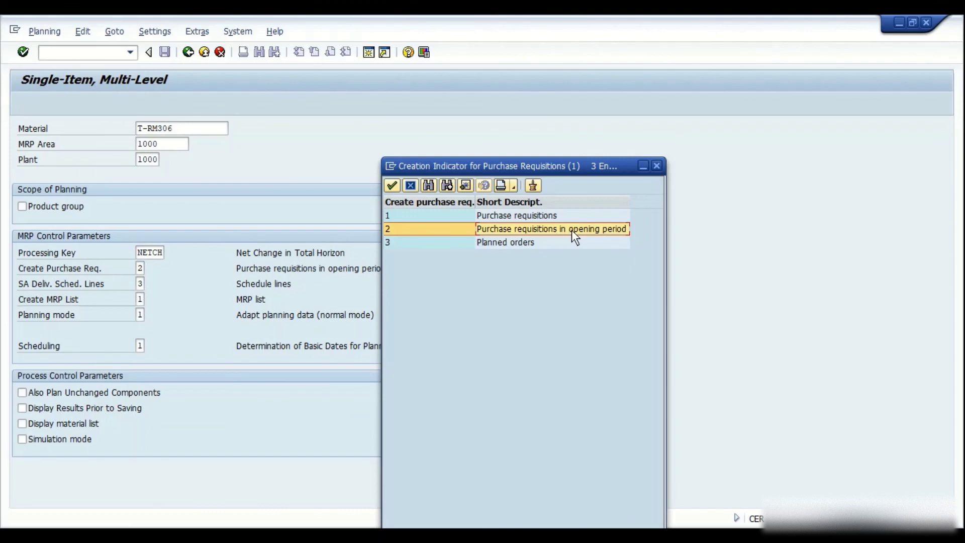
left_click(451, 217)
left_click(440, 232)
left_click(432, 217)
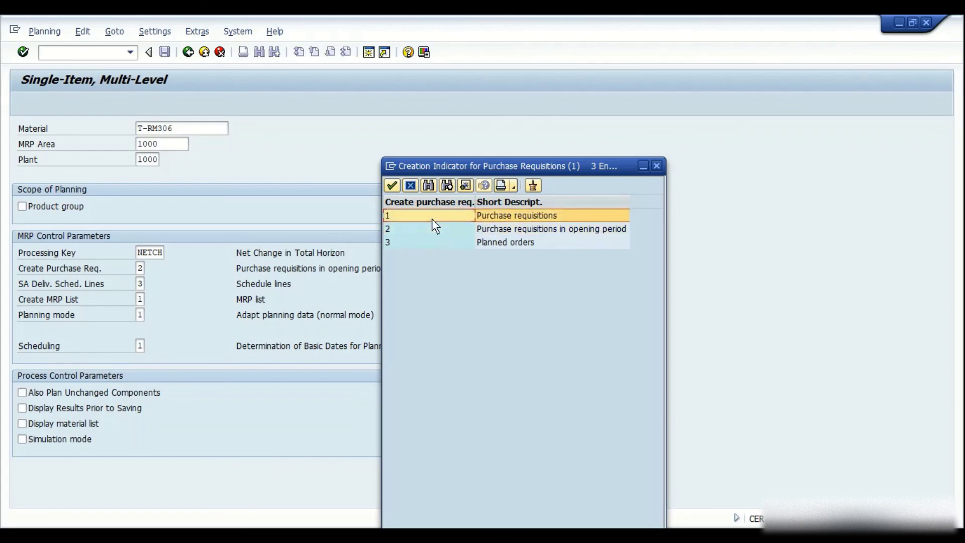
left_click(432, 228)
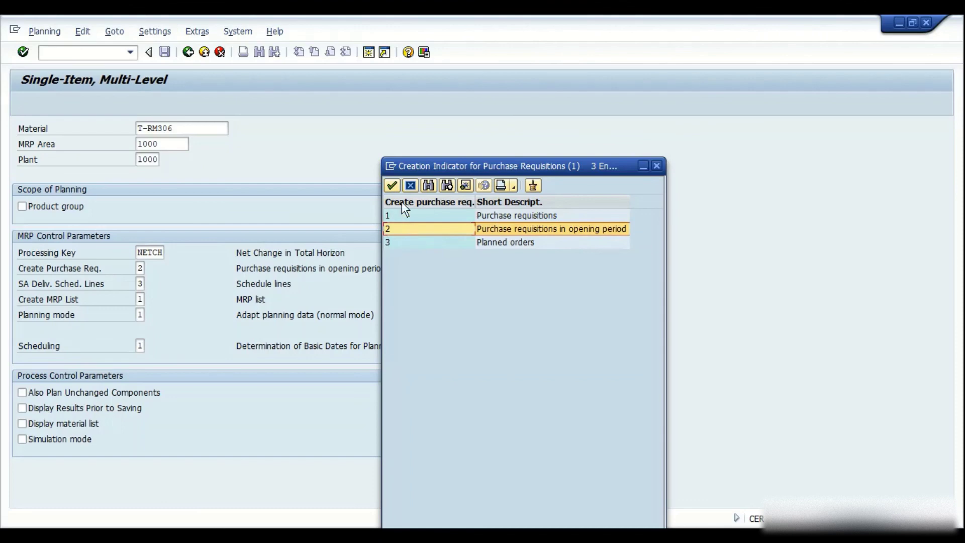
key("Tab")
key("Return")
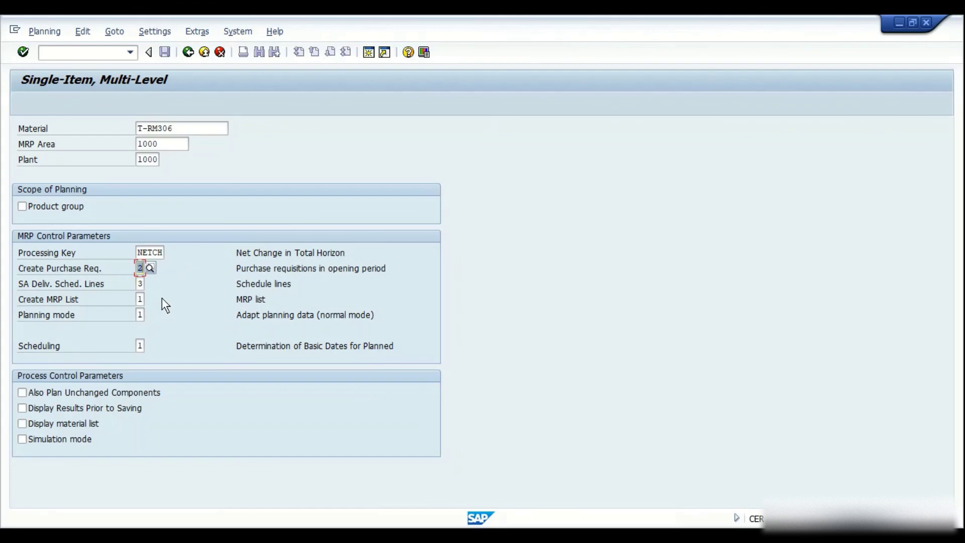
- Run multi-level planning for T-RM306 in plant 1000 and check the purchase requisitions created in the database statistics
key("Return")
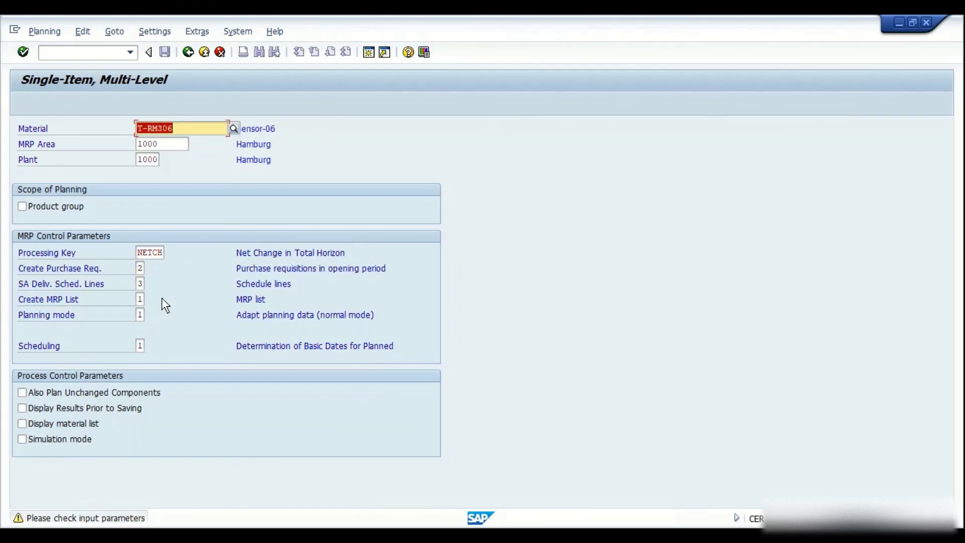
key("Return")
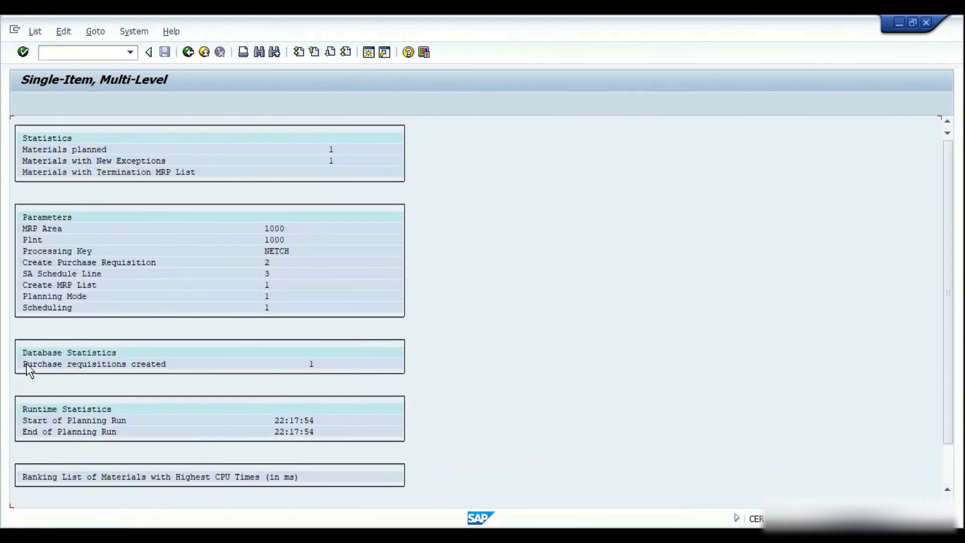
left_click_drag(23, 364, 174, 365)
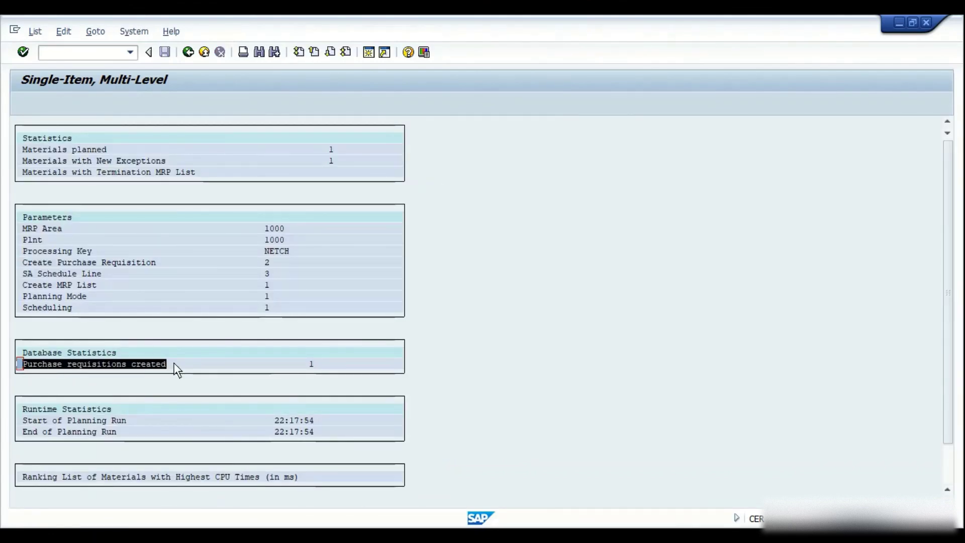
left_click_drag(284, 364, 349, 370)
left_click(349, 369)
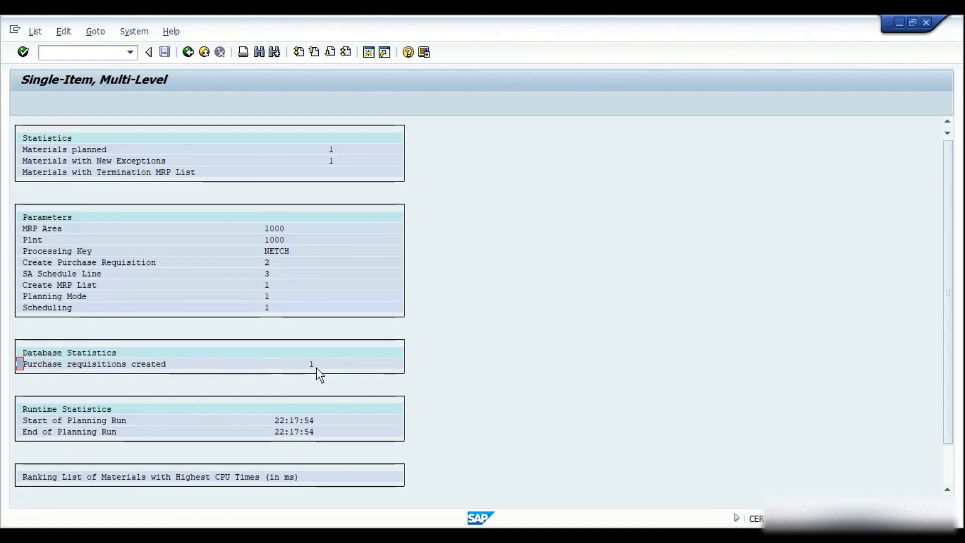
- Return to the stock/requirements list session, refresh the list and select the PurRqs line's MRP element data
key("alt+Tab")
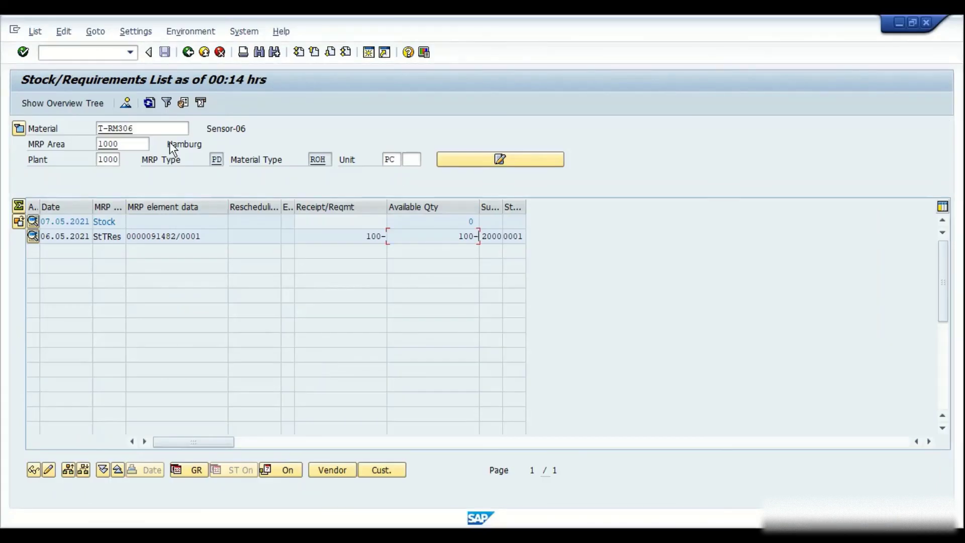
left_click(150, 103)
left_click(211, 252)
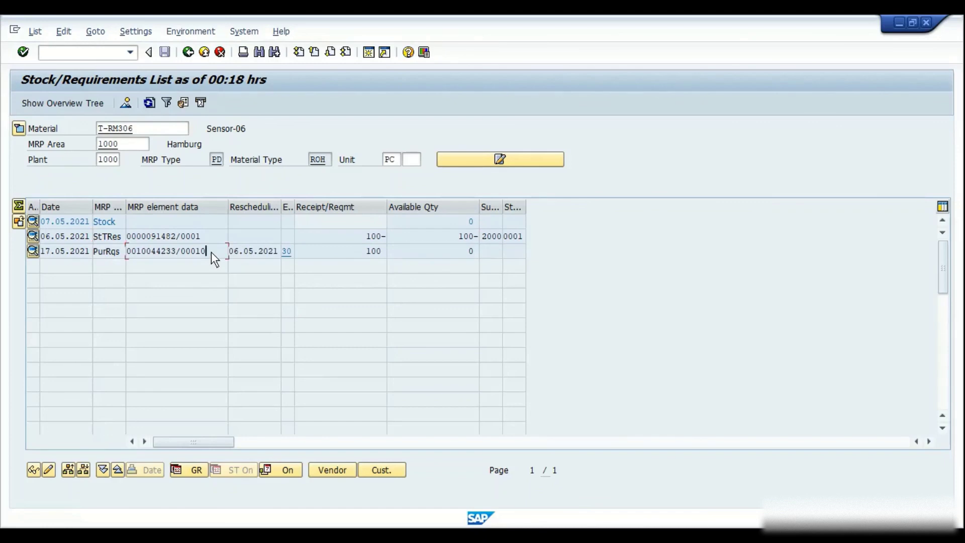
- Examine the purchase requisition line dated 17.05.2021 and open its additional MRP element data, moving the dialog clear of the list
left_click_drag(129, 255, 366, 262)
left_click(391, 248)
double_click(169, 253)
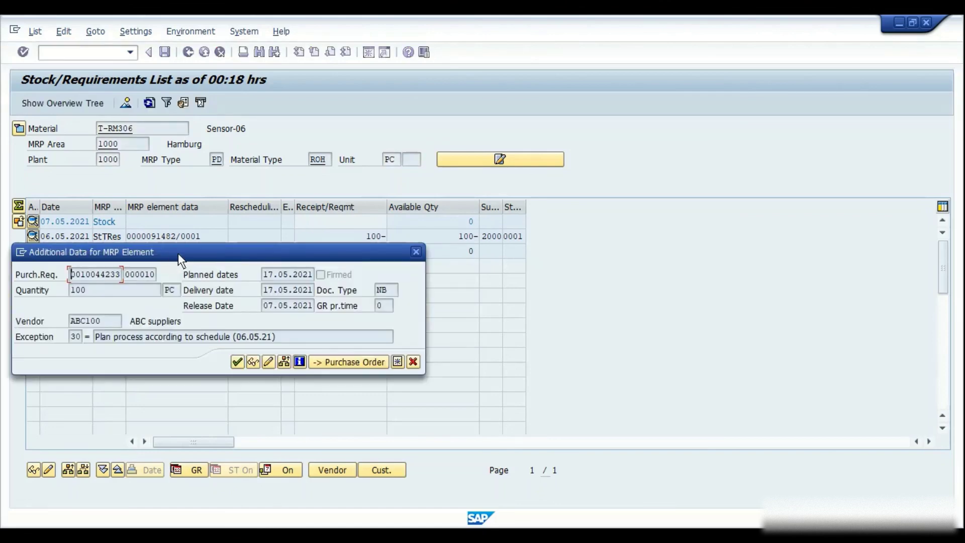
left_click_drag(178, 253, 273, 293)
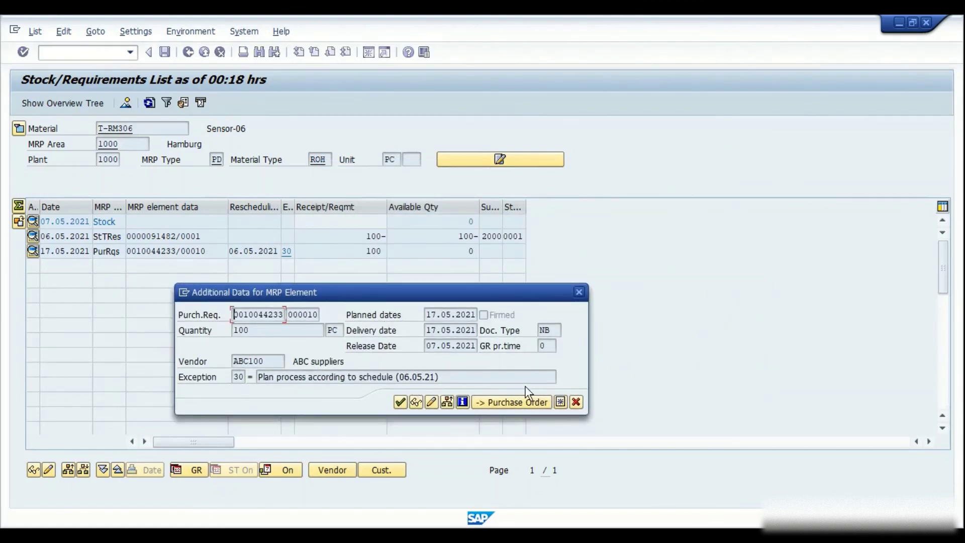